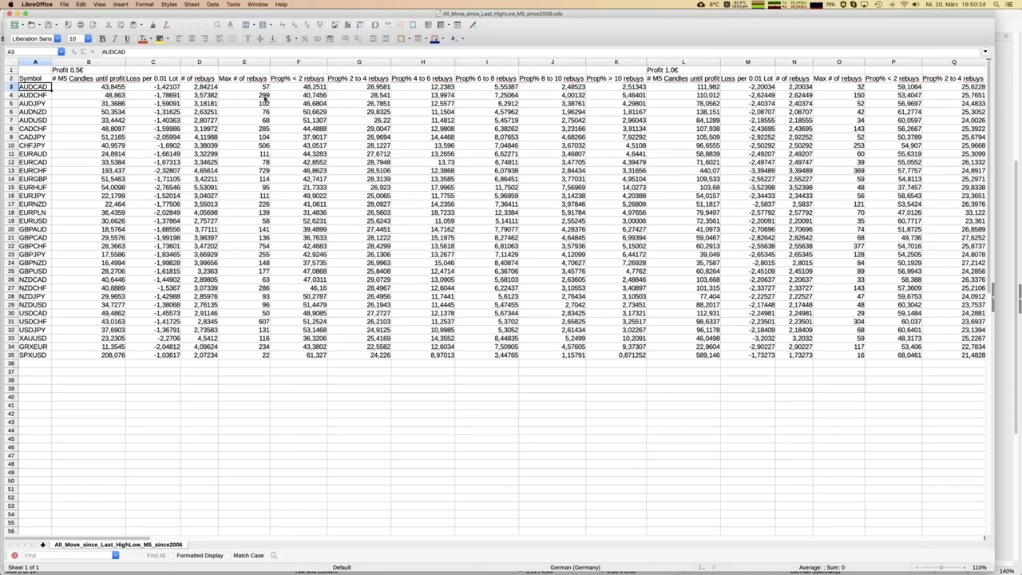
- Examine AUDCAD's rebuy percentages under Profit 0.5€ and its maximum number of rebuys under Profit 1.0€
click(311, 88)
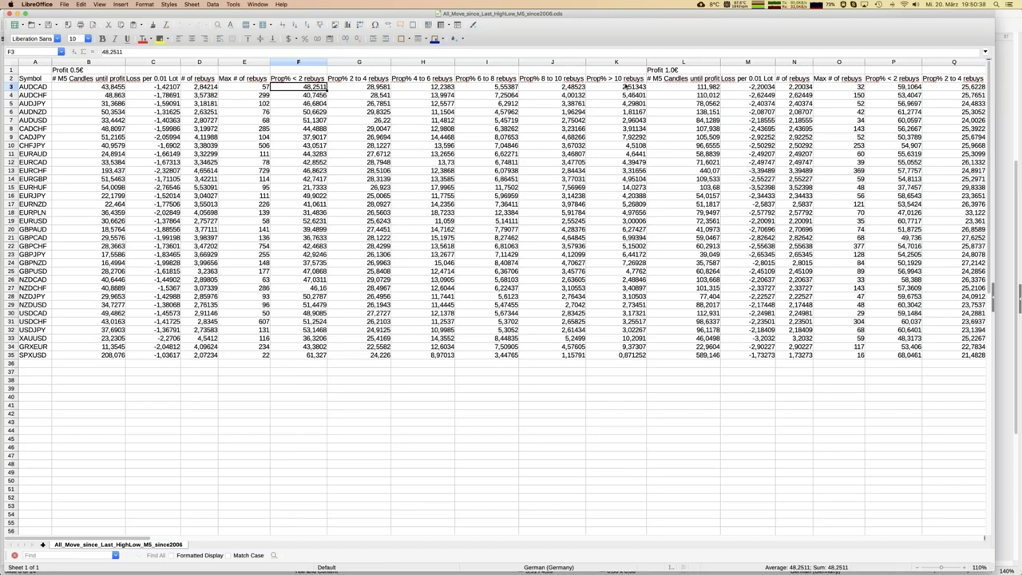
click(623, 88)
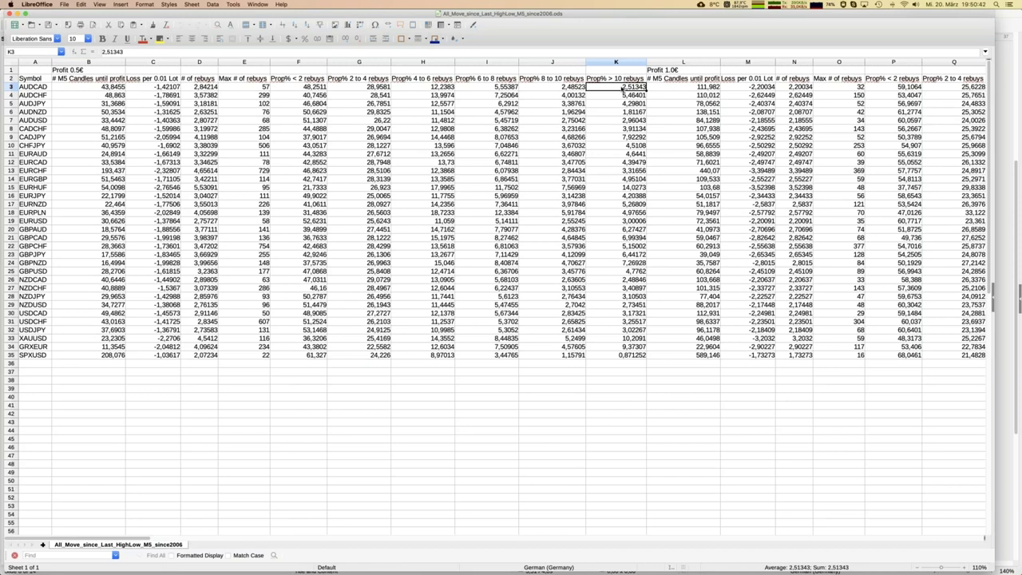
key(Right)
key(Right)
key(Right)
key(Right)
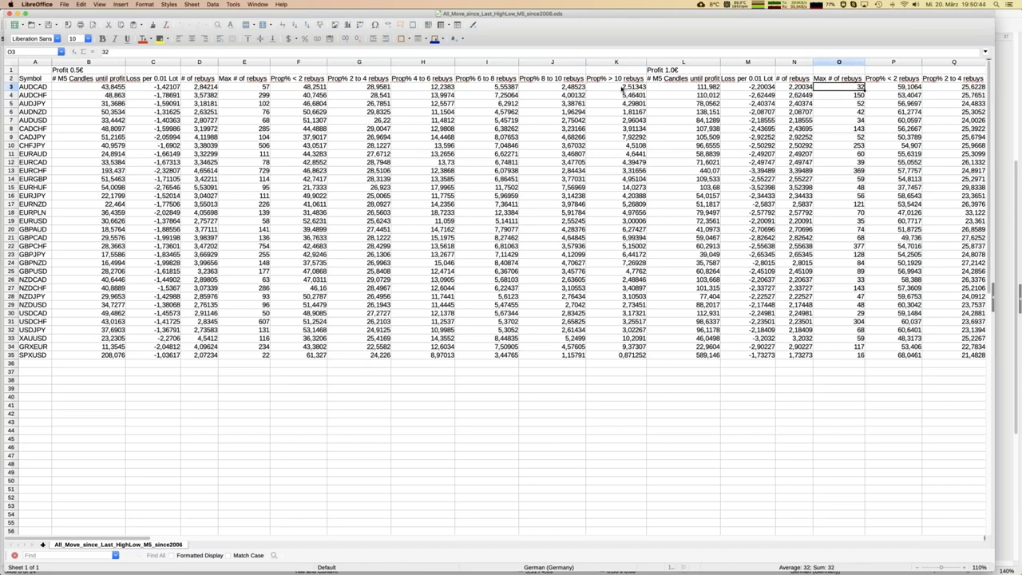
- Examine AUDCAD's maximum number of rebuys and its rebuy percentages in the Profit 5.0€ block
key(super+Right)
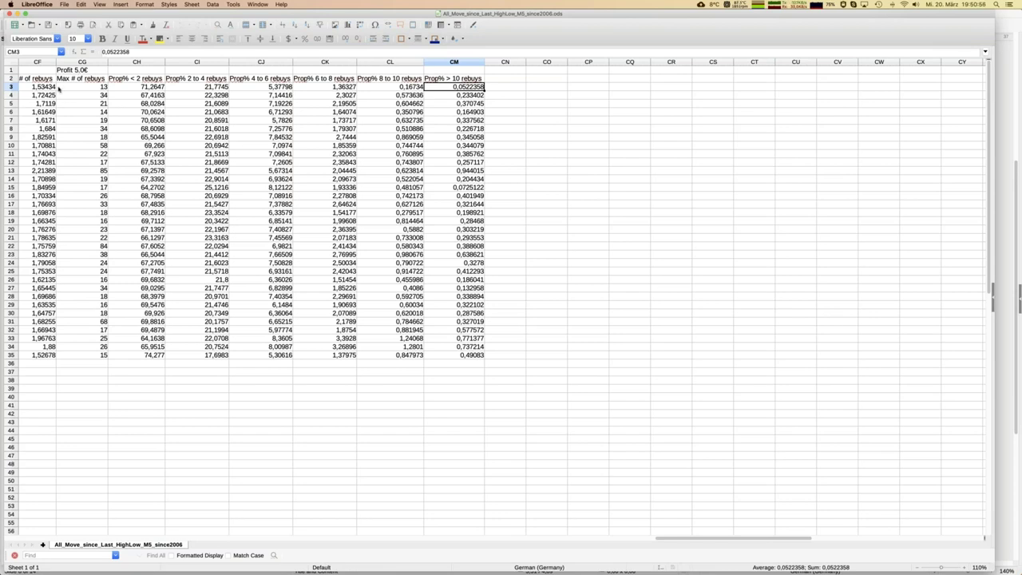
click(71, 86)
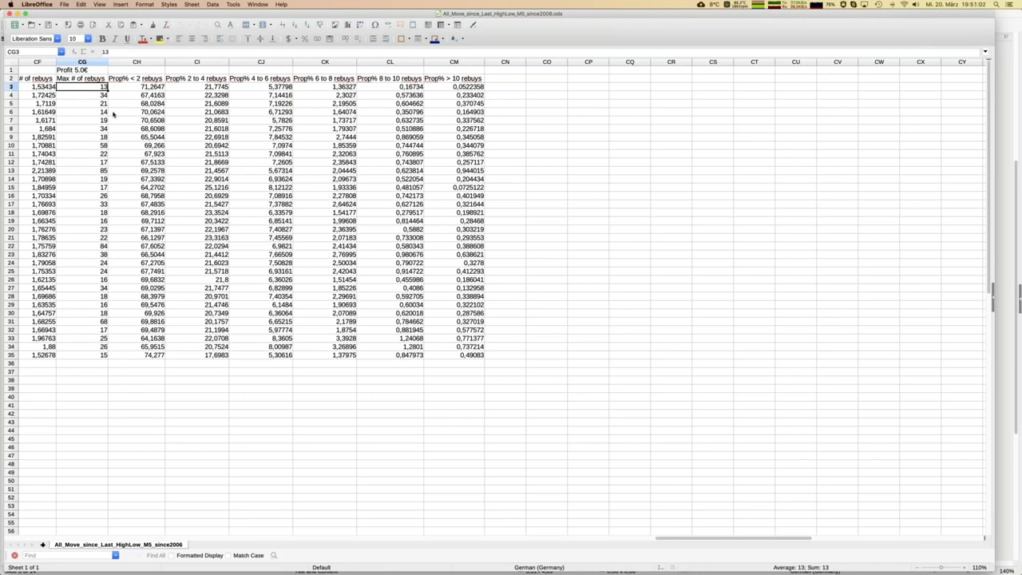
key(Down)
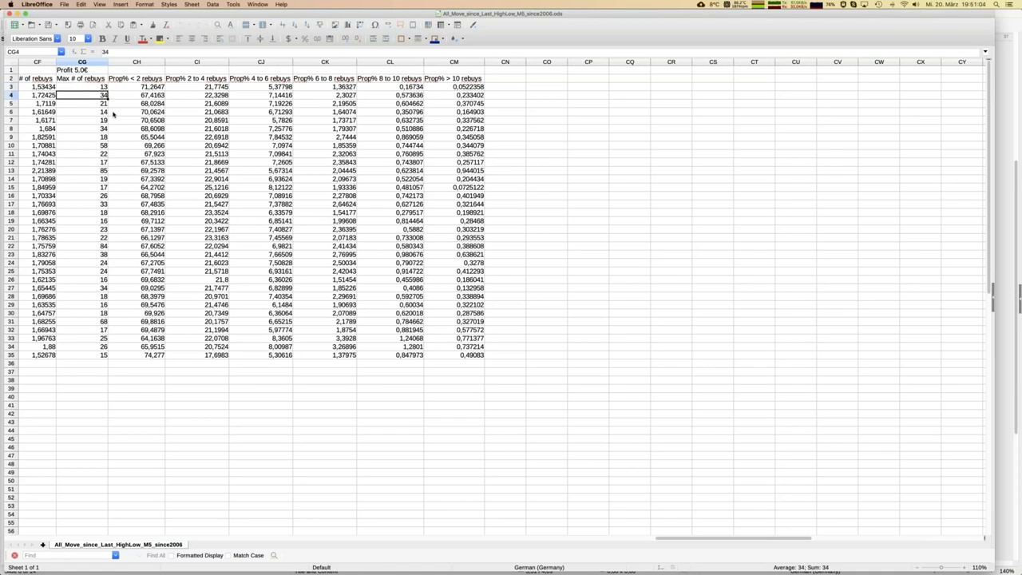
key(Up)
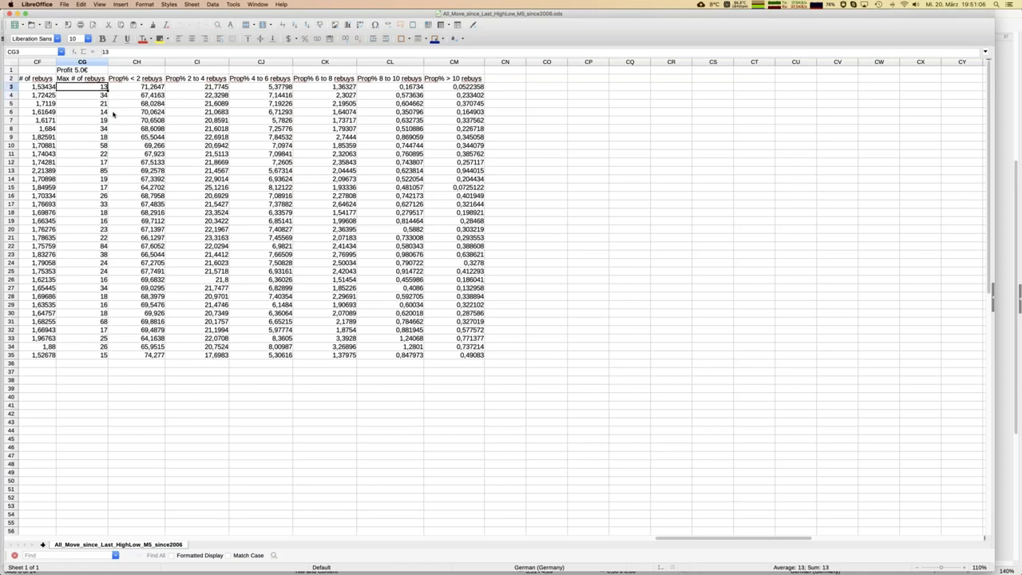
key(Right)
key(Right)
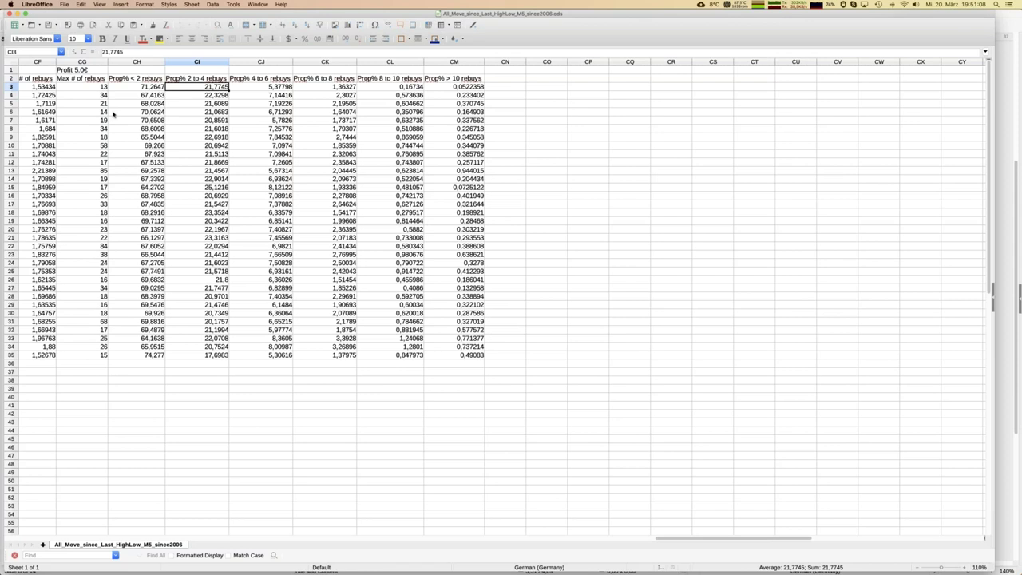
key(Right)
key(Right)
key(Right)
key(Right)
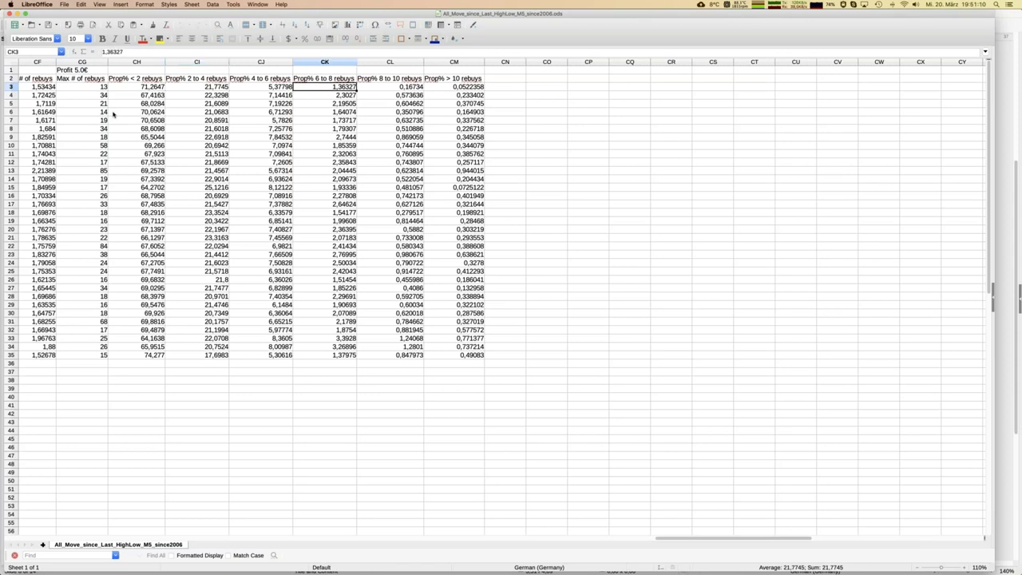
key(Up)
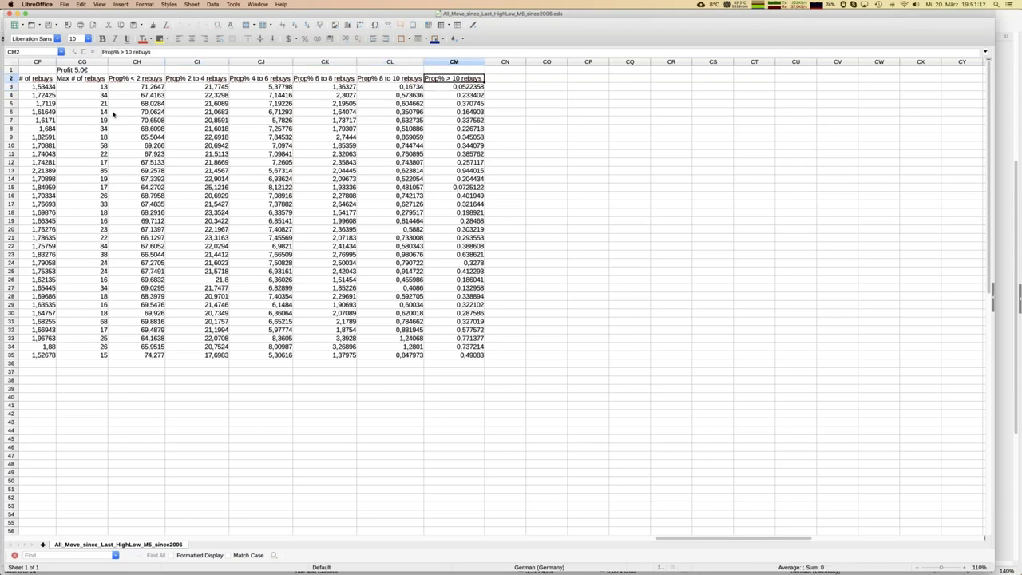
key(Down)
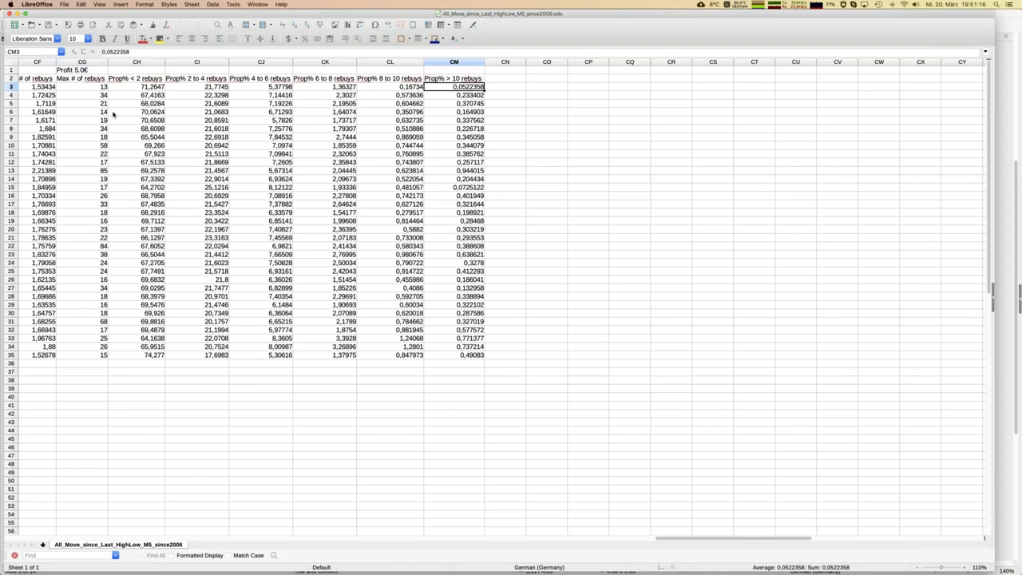
- Sort the symbol rows A3:CM35 in ascending order by the Profit 5.0€ "Prop% > 10 rebuys" column
key(ctrl+shift+Down)
key(ctrl+shift+Left)
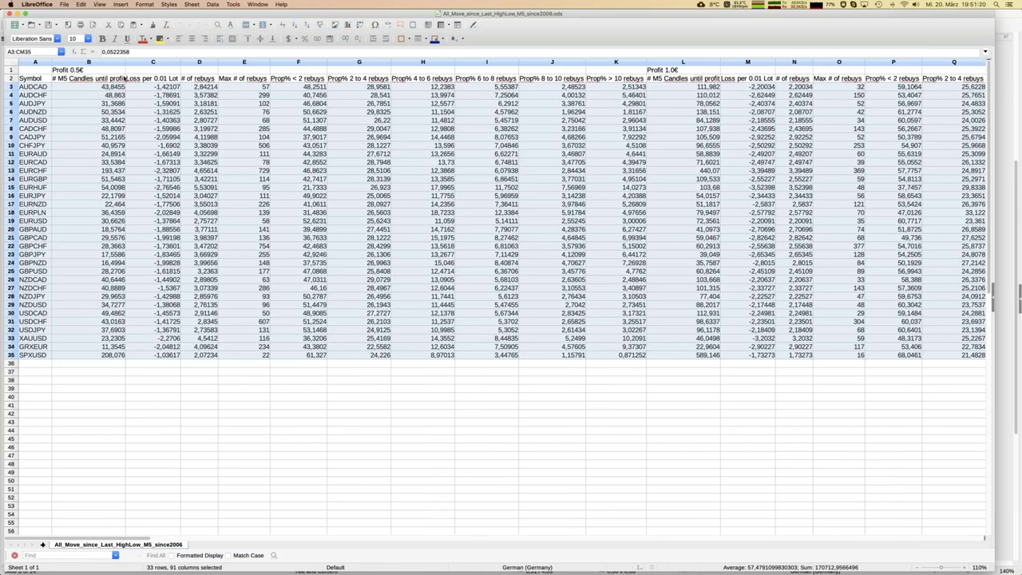
click(215, 4)
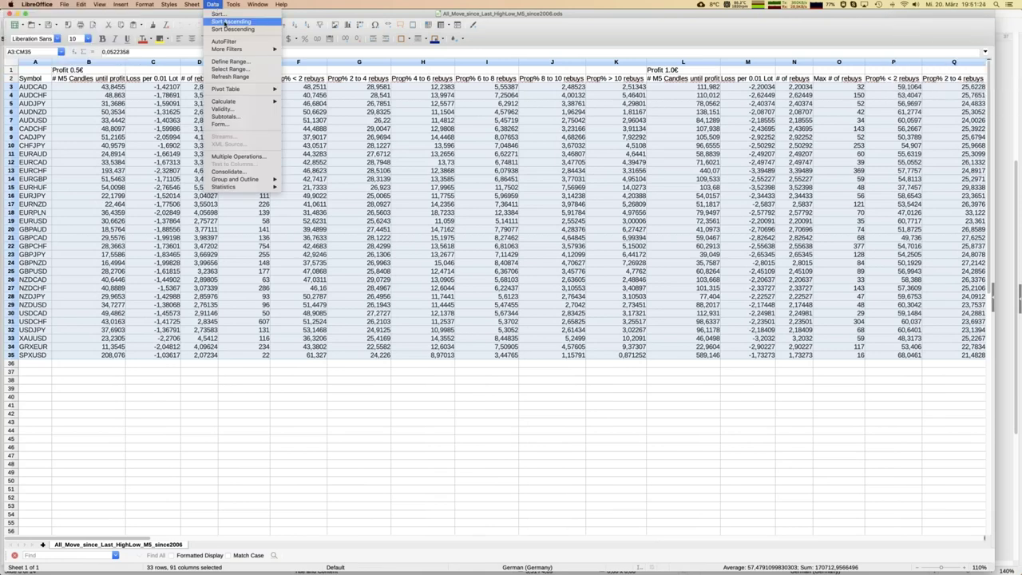
click(226, 22)
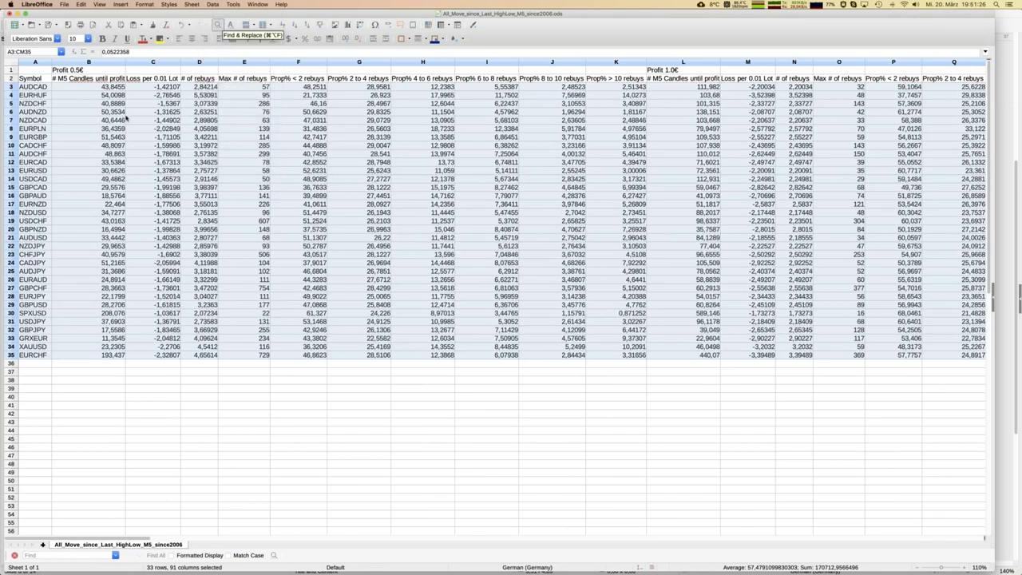
- Review the first sorted symbols from AUDCAD to EURPLN and compare their "Prop% > 10 rebuys" values under Profit 5.0€
click(45, 94)
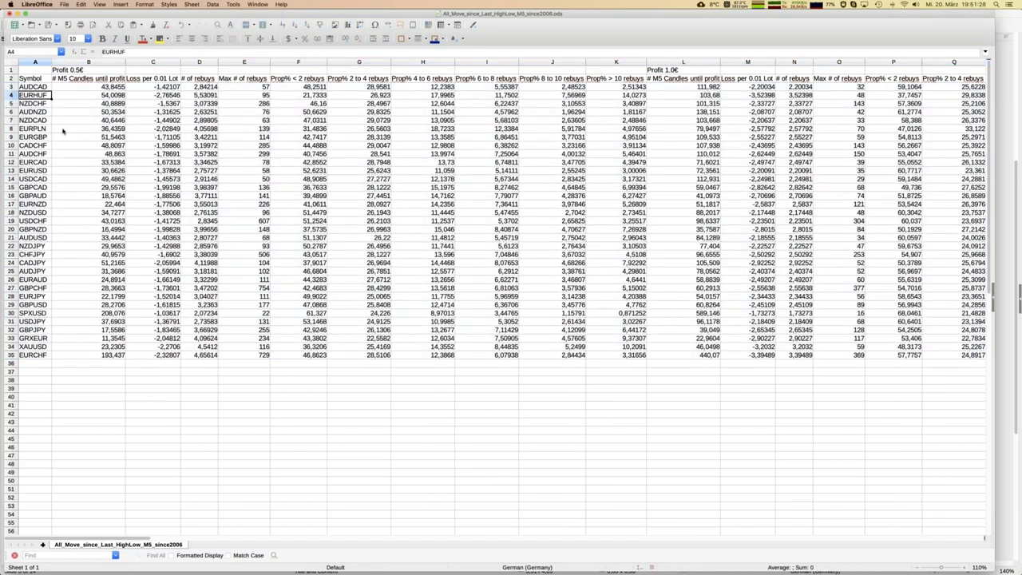
click(36, 88)
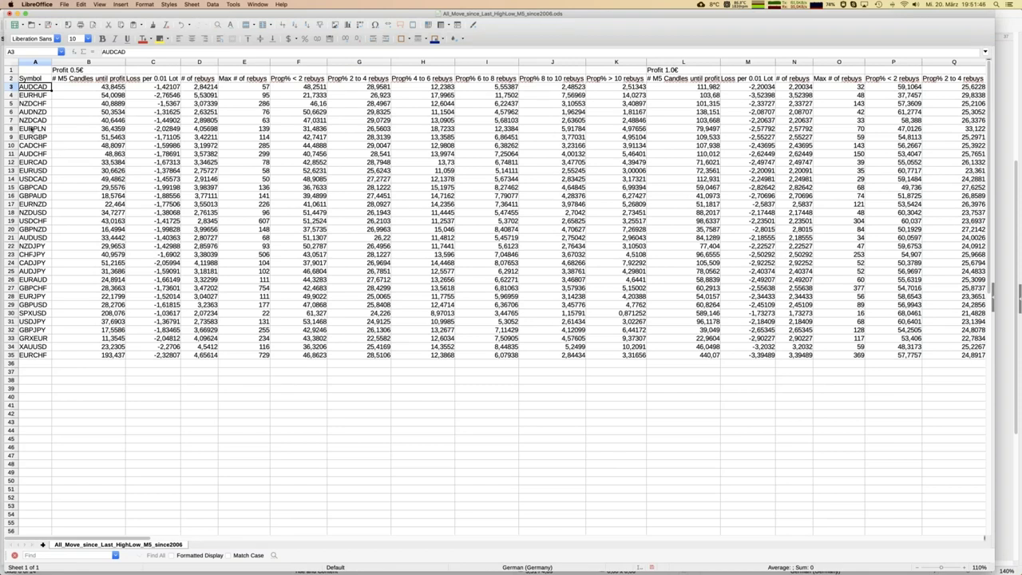
click(31, 129)
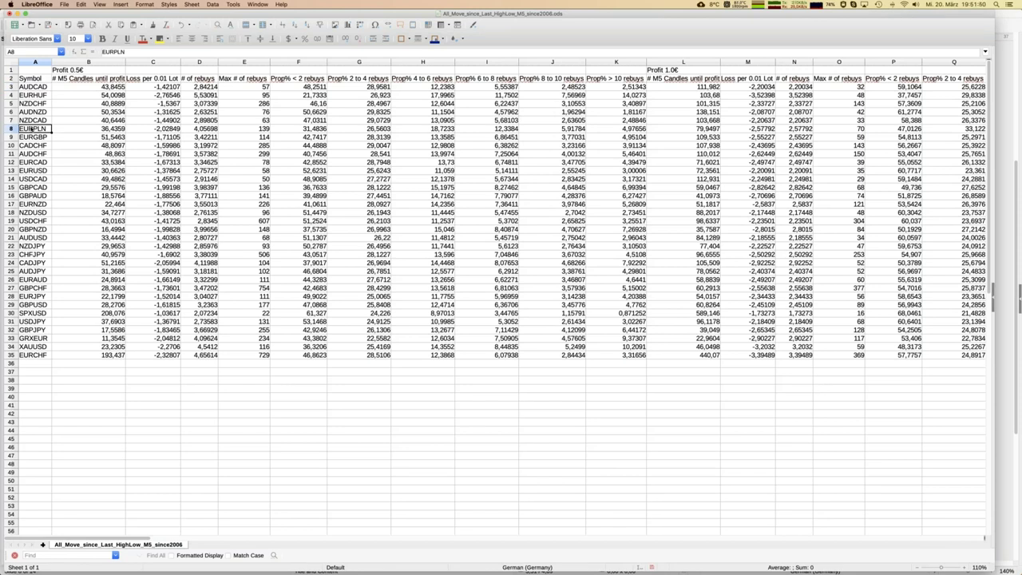
key(super+Right)
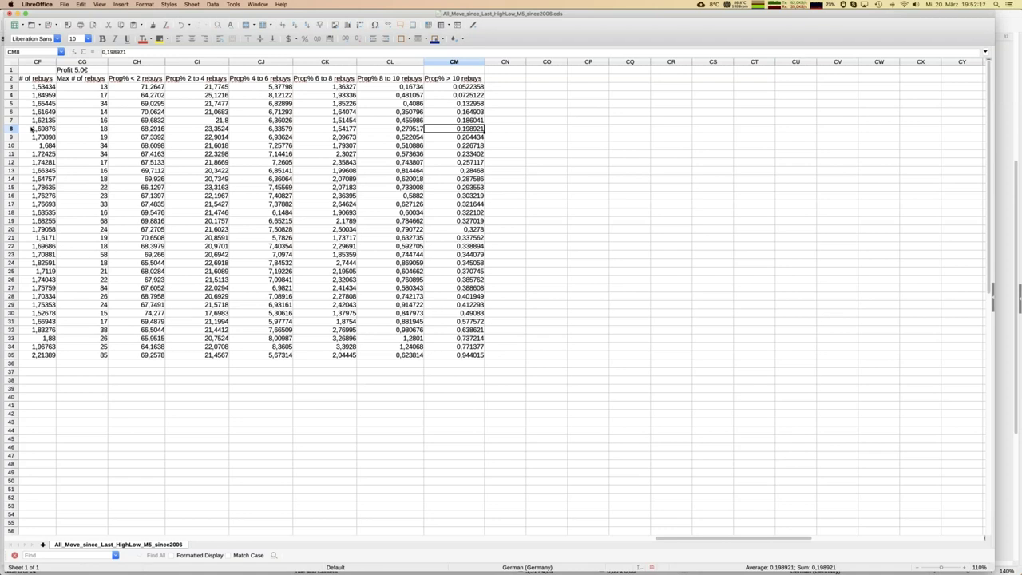
key(Up)
key(Up)
key(Up)
key(Up)
key(Up)
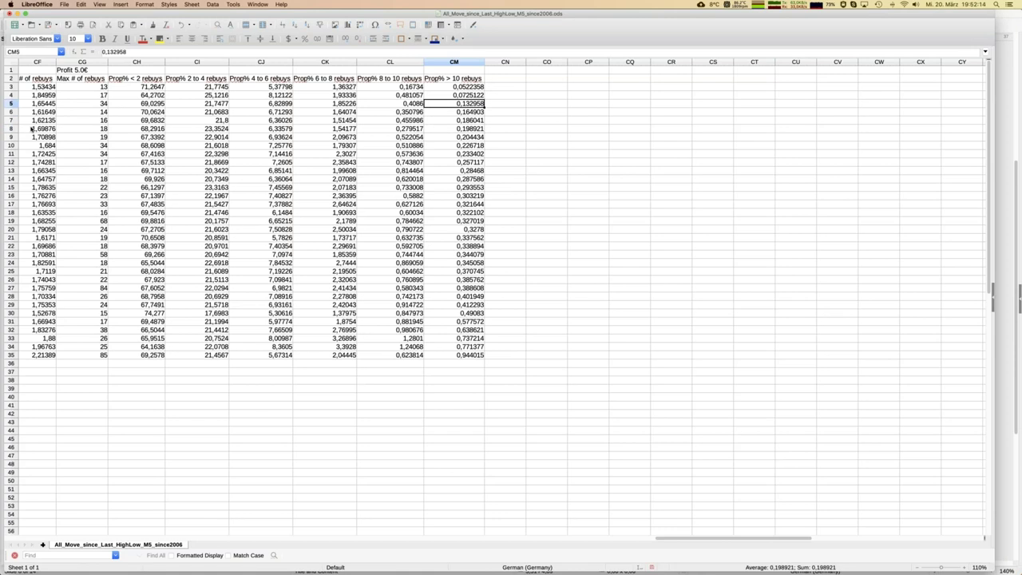
key(Down)
key(Down)
key(Down)
key(Down)
key(Down)
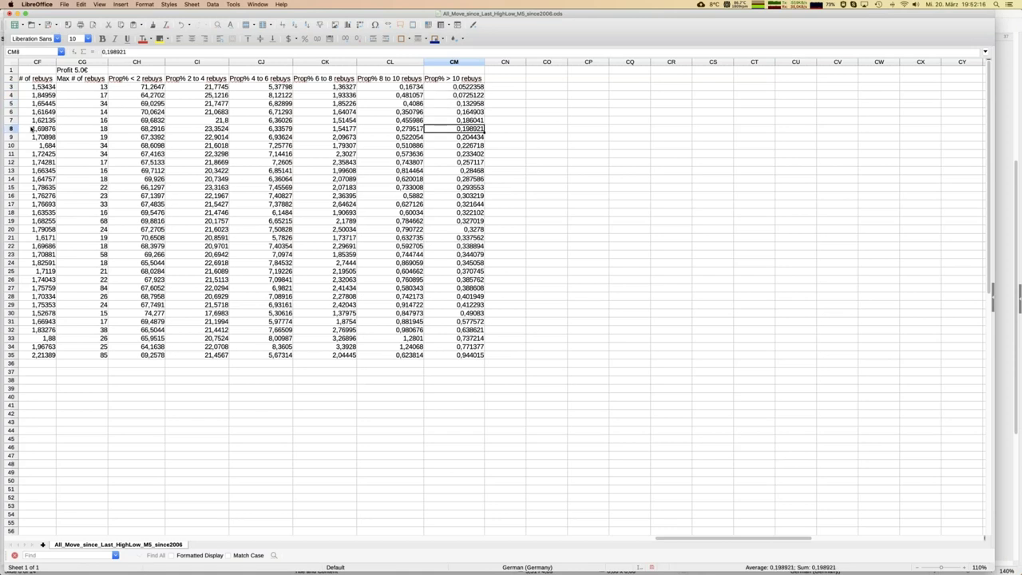
key(Home)
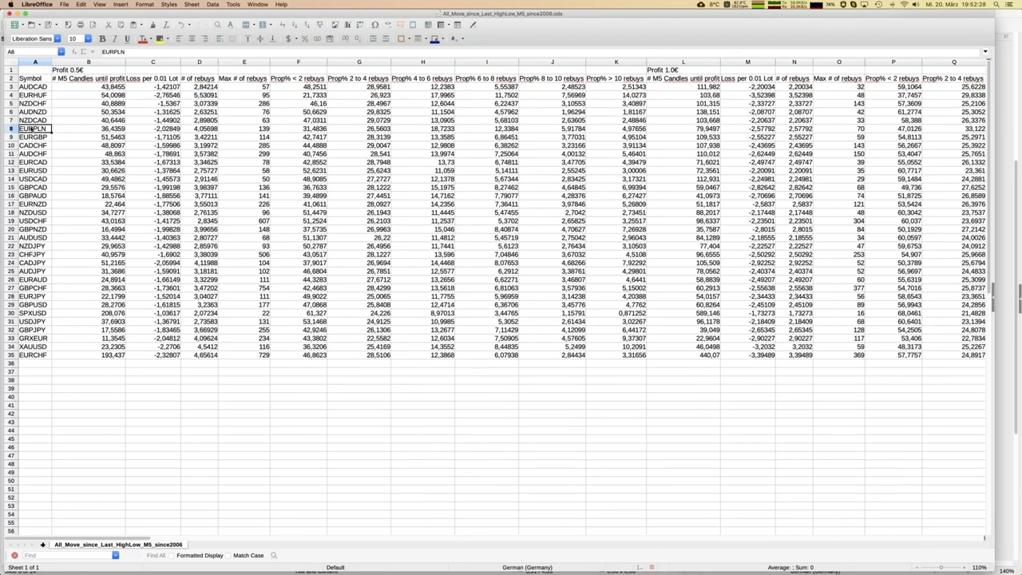
- Inspect EURPLN's number of rebuys, maximum rebuys and loss per 0.01 lot in the Profit 5.0€ block, up to the block heading
key(super+Right)
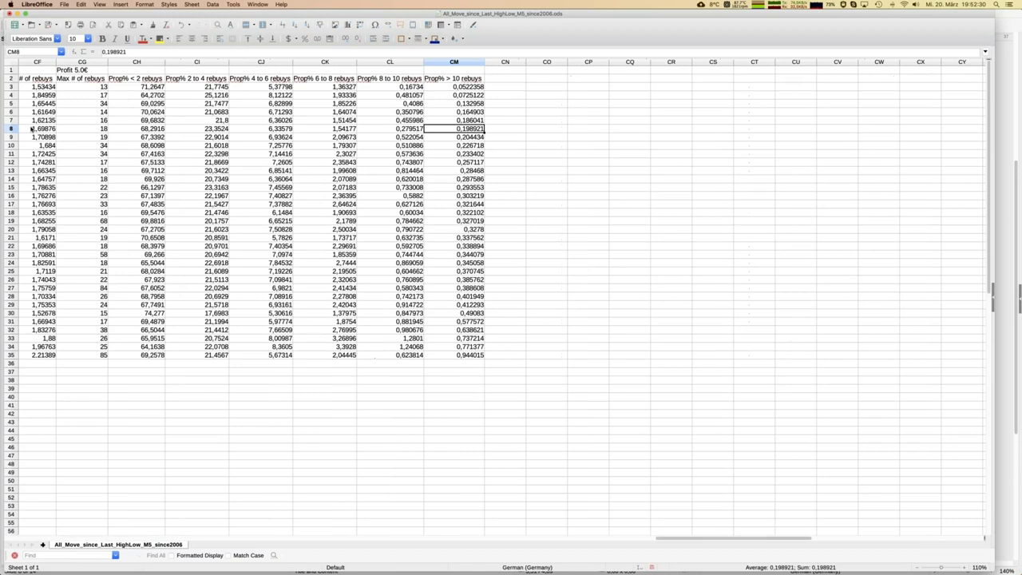
key(Left)
click(31, 128)
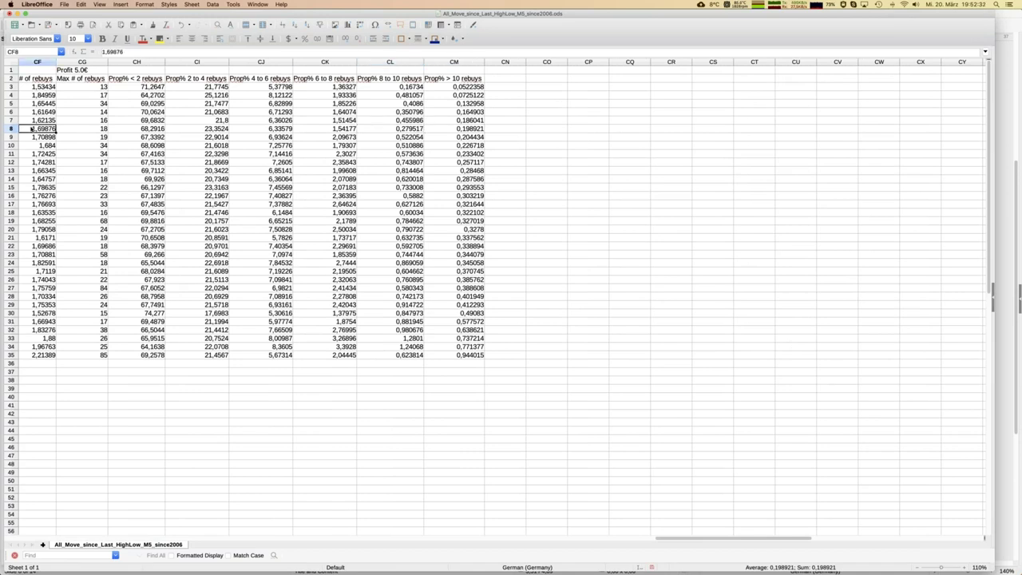
key(Left)
key(Right)
key(Right)
key(Up)
key(Up)
key(Up)
key(Up)
key(Up)
key(Up)
key(Up)
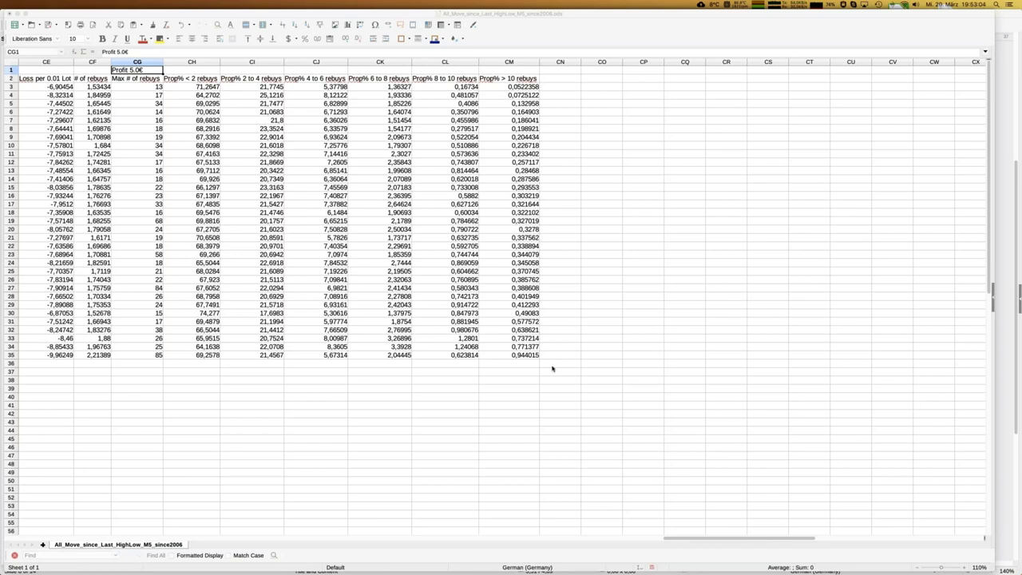
- Check the last sorted row's "Prop% > 10 rebuys" value and its symbol, plus the AUDJPY entry
click(526, 355)
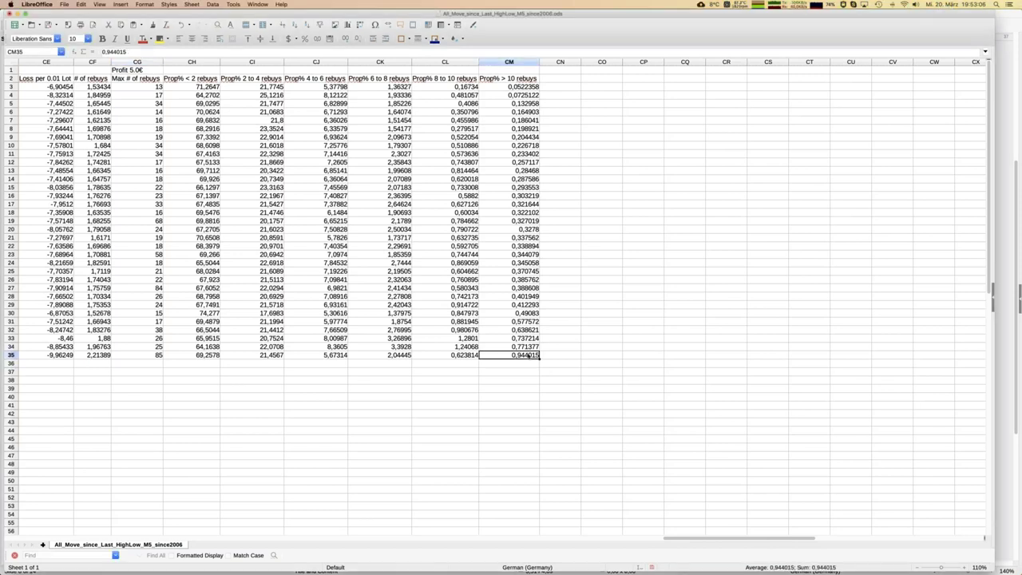
key(Home)
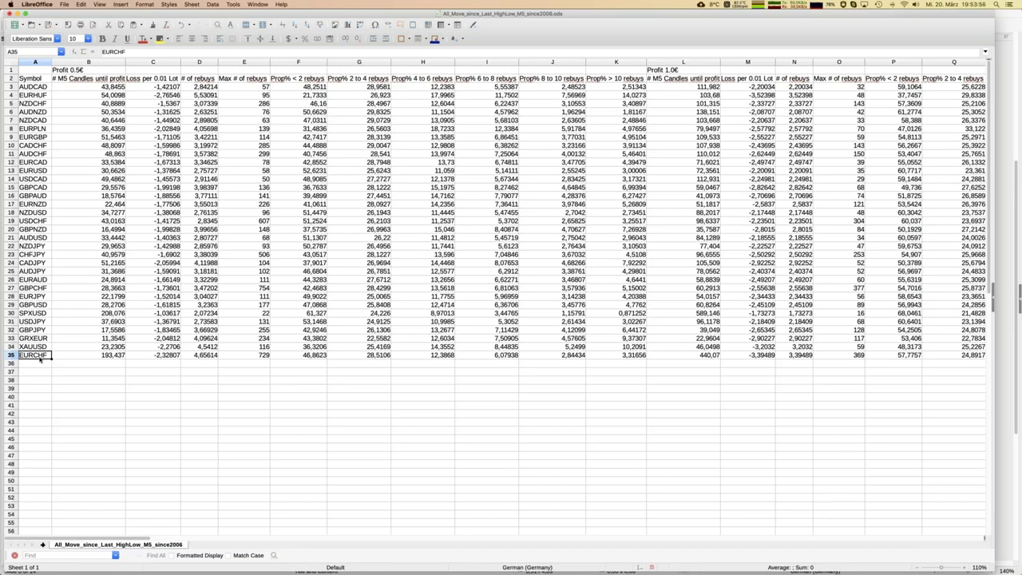
click(36, 273)
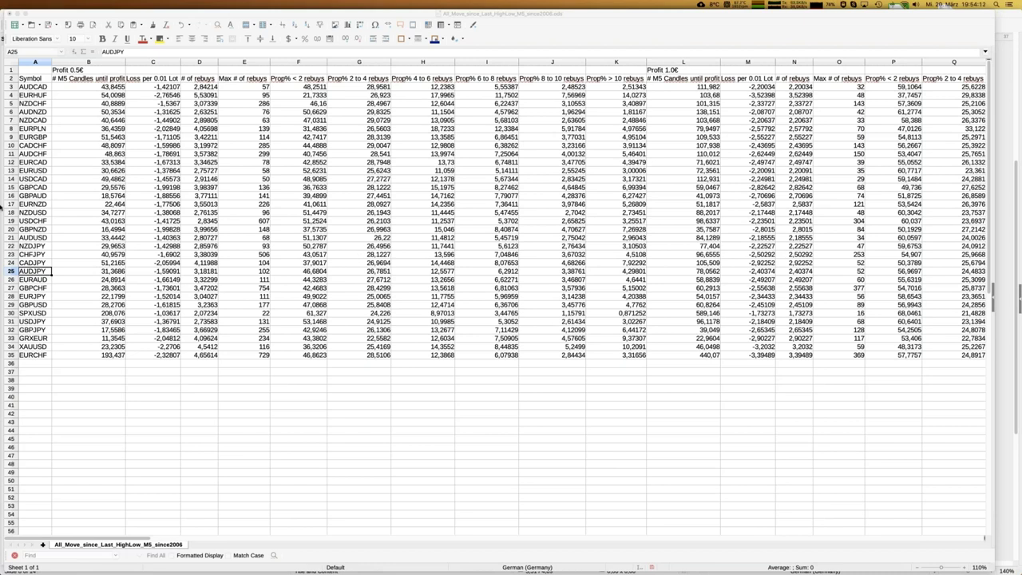
- Switch to the presentation JFD_Brokers_Seitwaertsmaerkte_GE_20190320.odp and display slide 9, the trading portfolio for selected markets
mouse_move(3, 212)
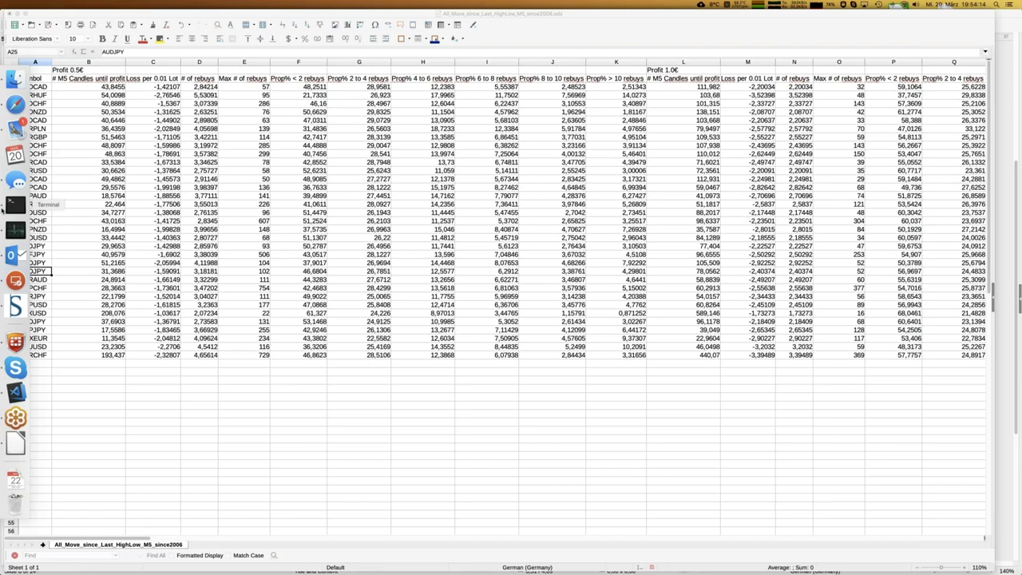
click(15, 442)
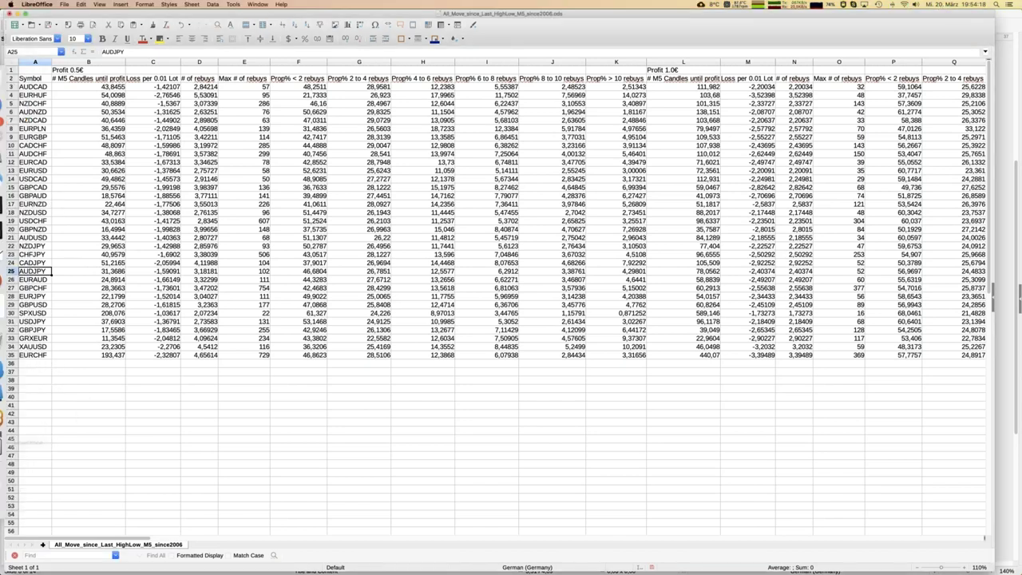
click(258, 5)
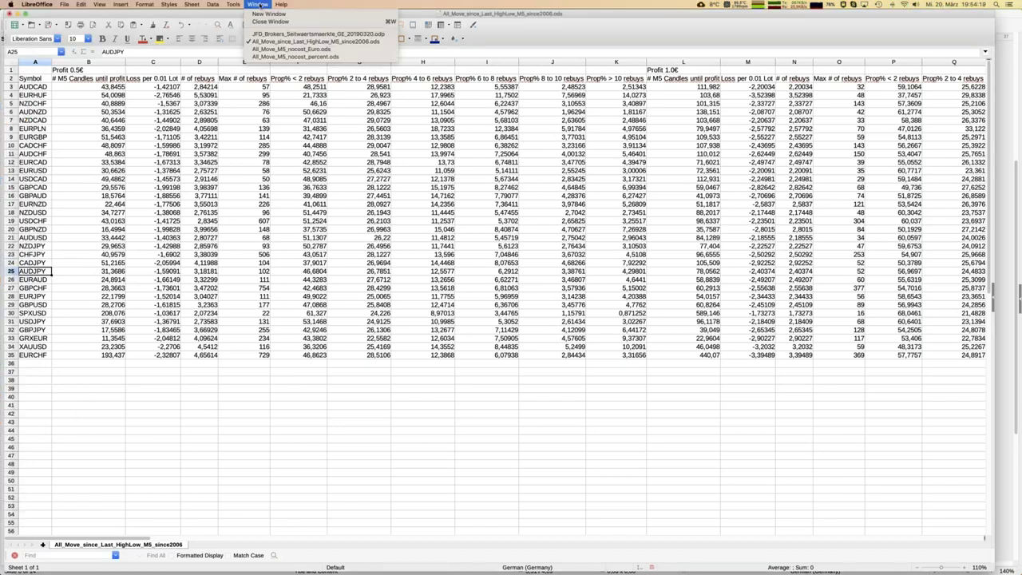
click(271, 35)
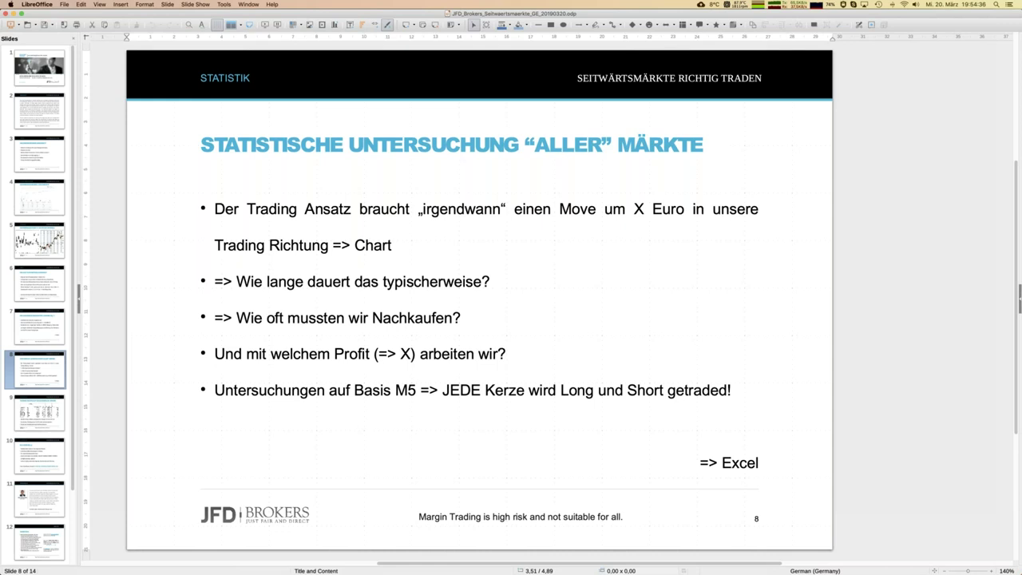
click(48, 414)
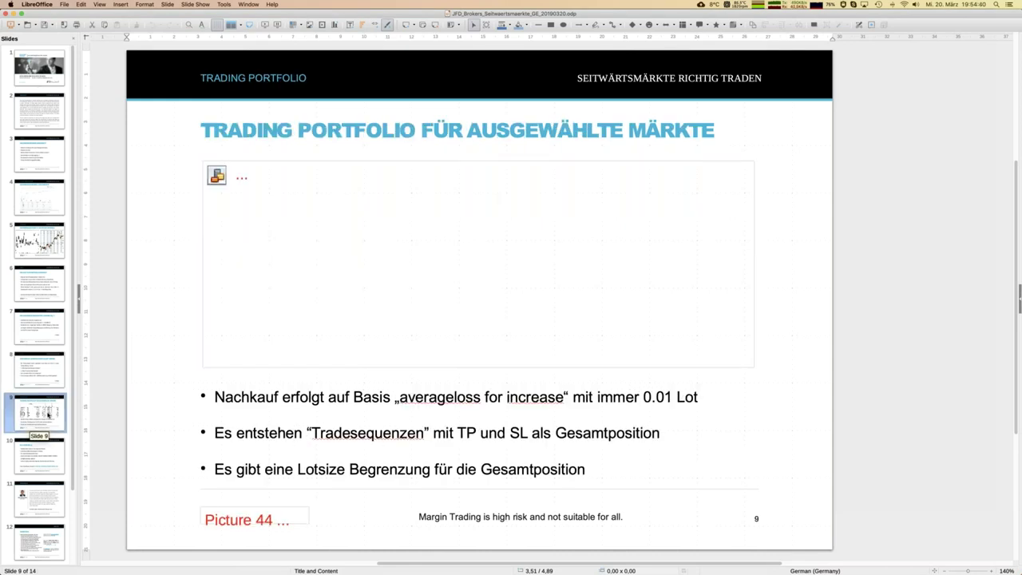